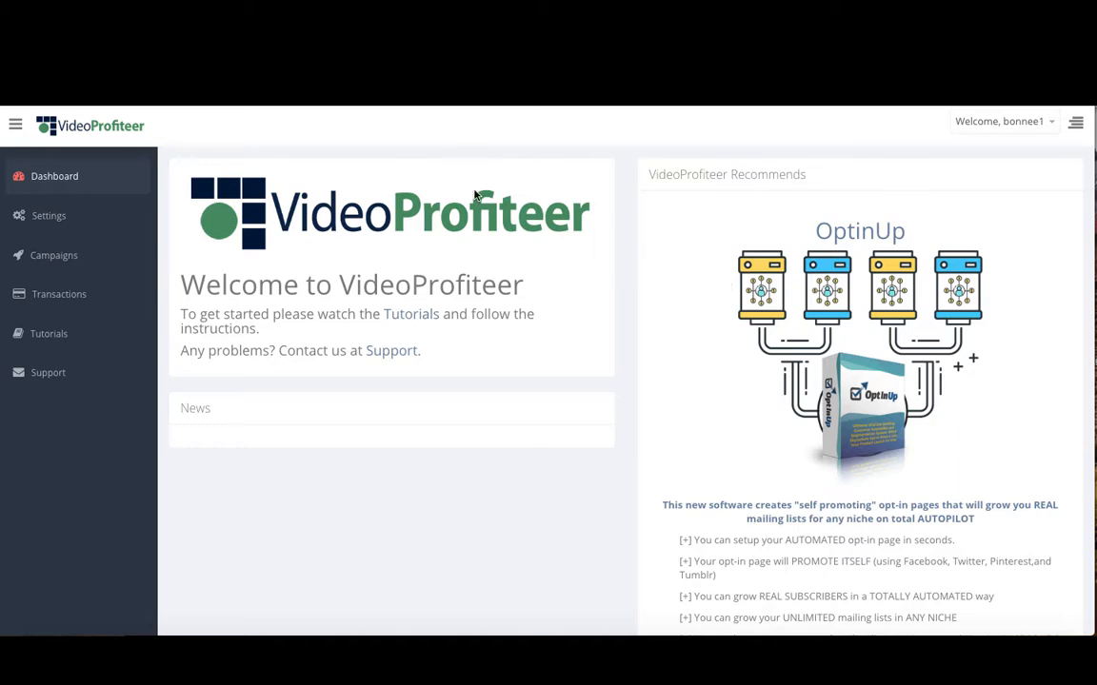
# Copy the product name Video Tutorials1 from the last entry in the transactions list
pyautogui.click(66, 259)
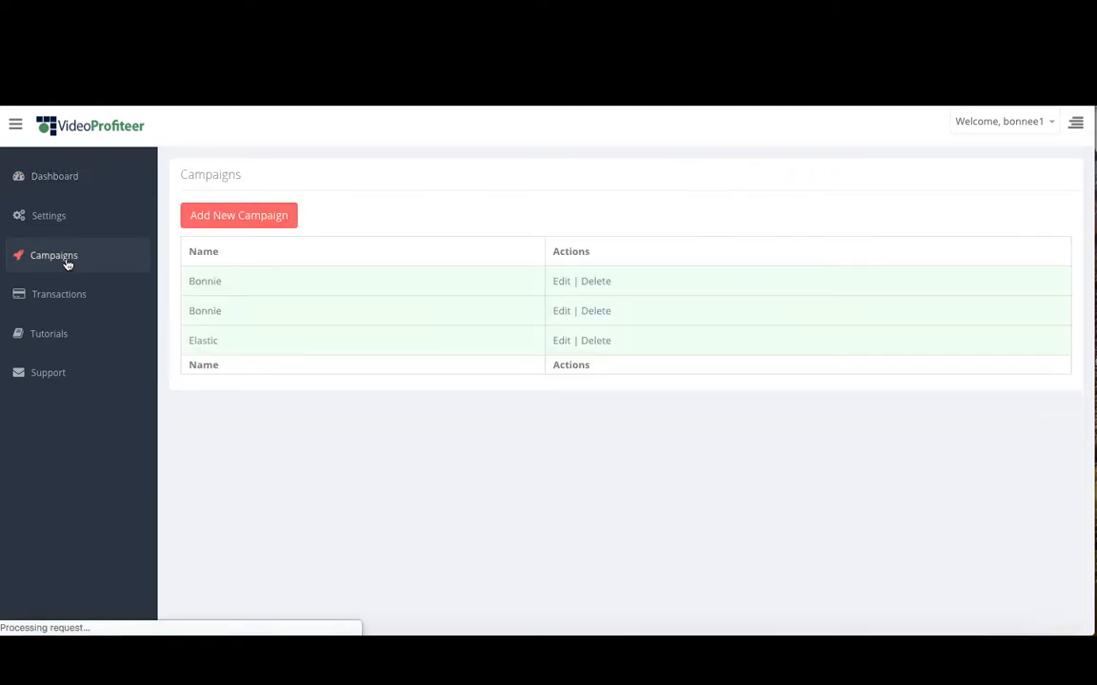
pyautogui.click(266, 222)
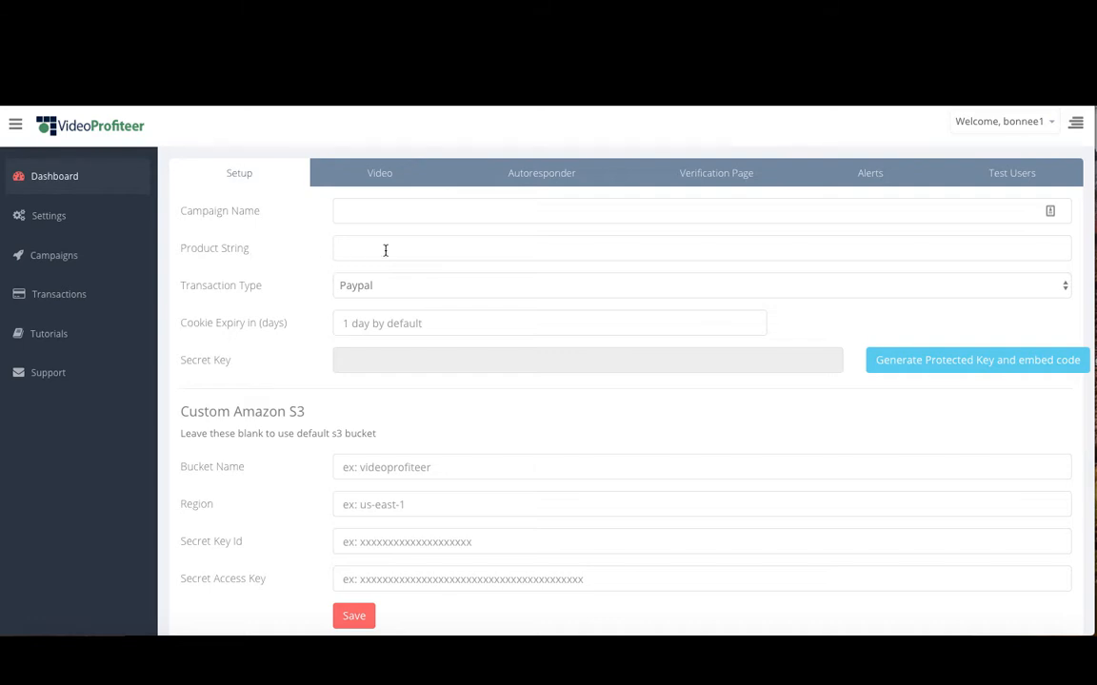
pyautogui.click(70, 306)
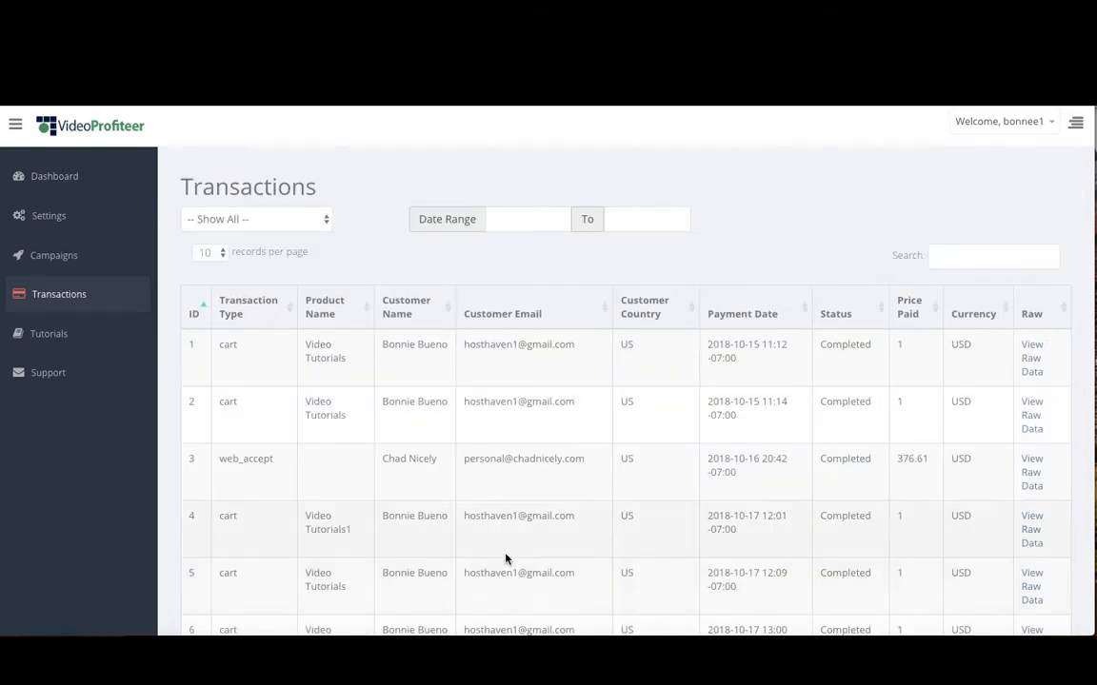
pyautogui.scroll(-3, 506, 561)
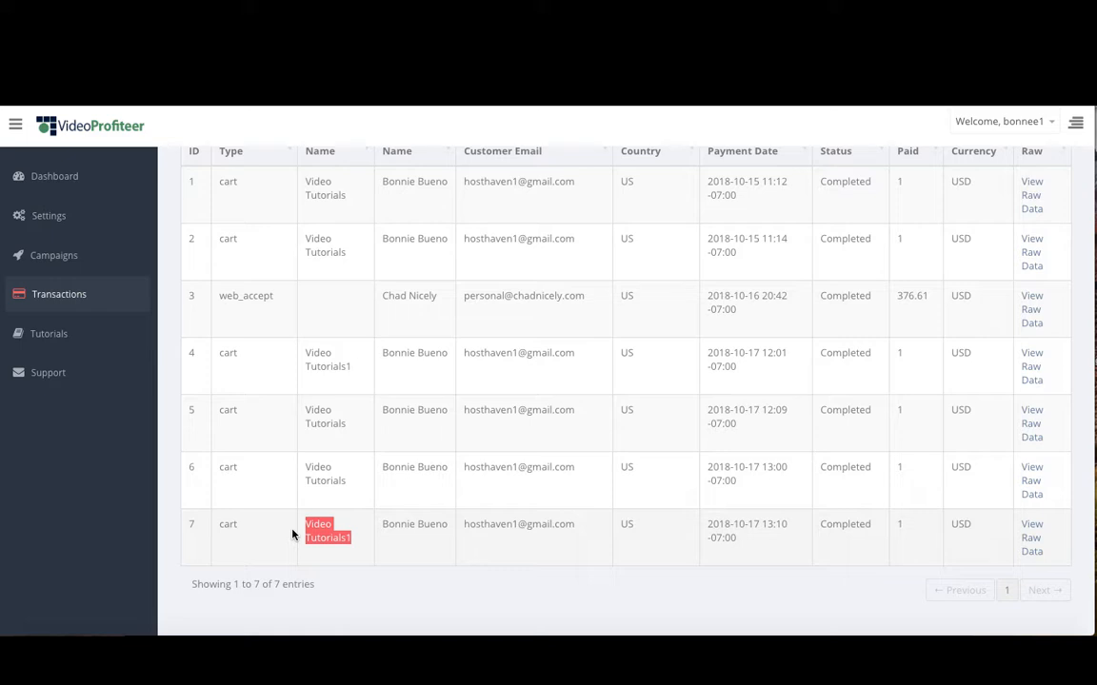
# Add a new campaign and name it Campaign 1
pyautogui.click(69, 259)
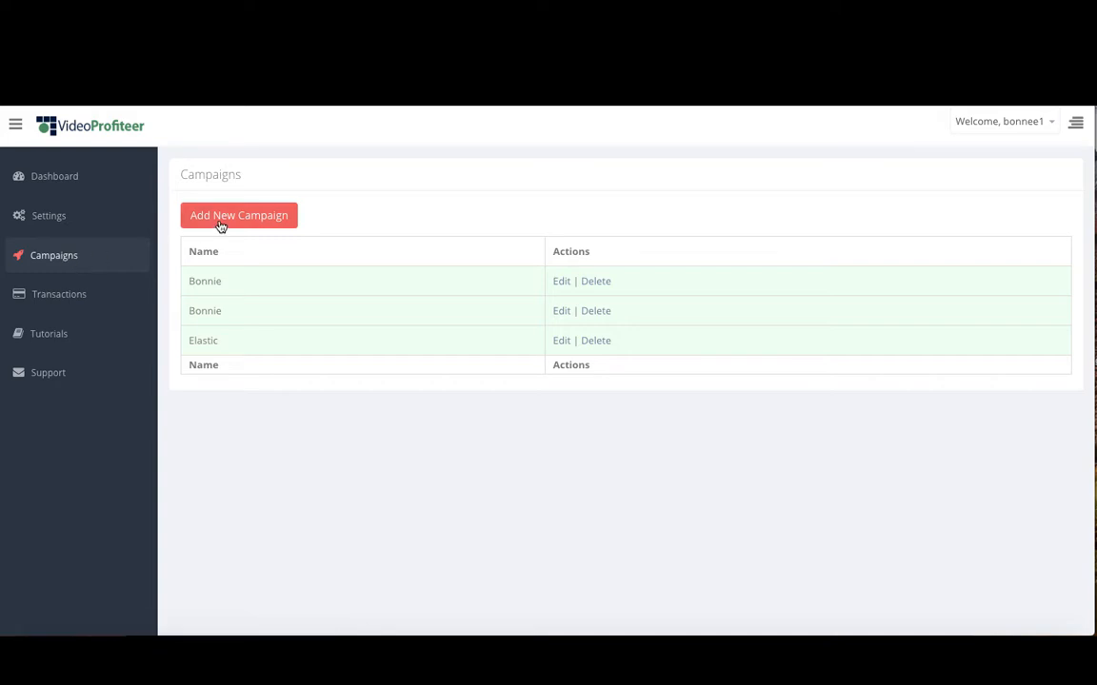
pyautogui.click(220, 216)
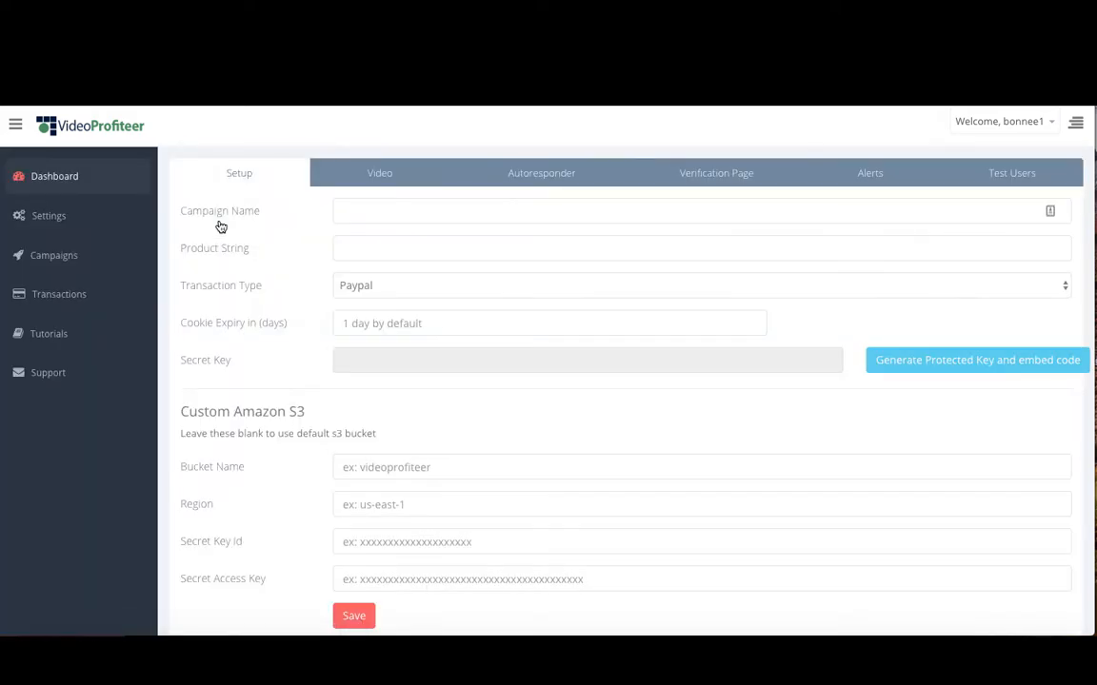
pyautogui.click(372, 211)
pyautogui.click(370, 272)
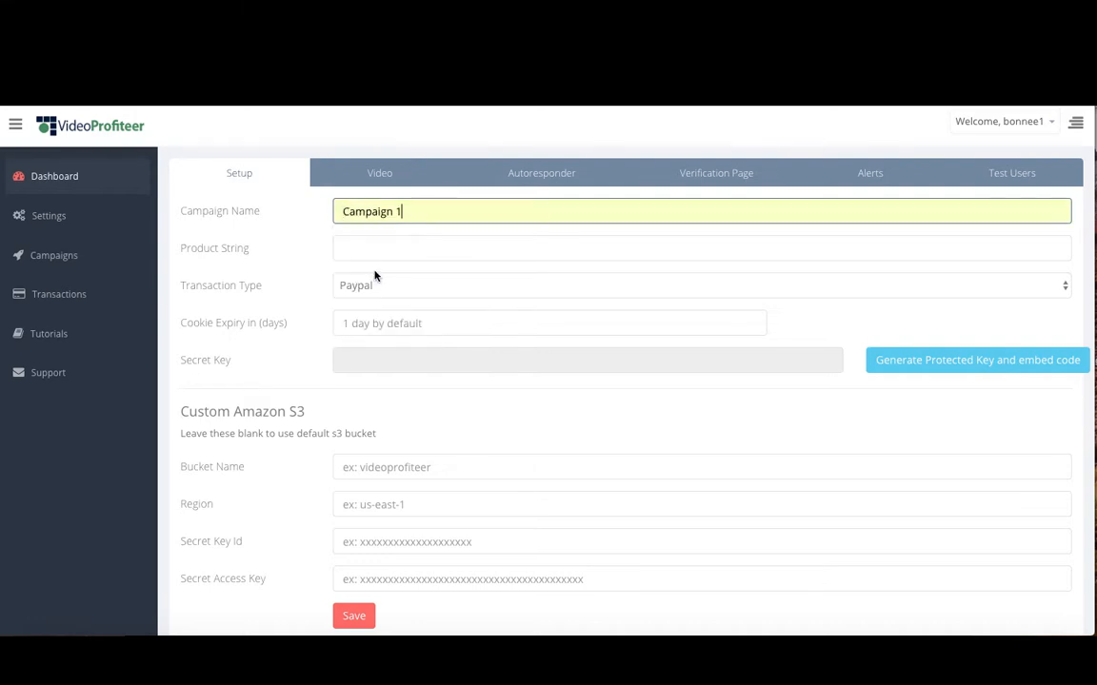
# Fill in the product string as Video Tutorials1, with the leading spaces removed
pyautogui.click(375, 248)
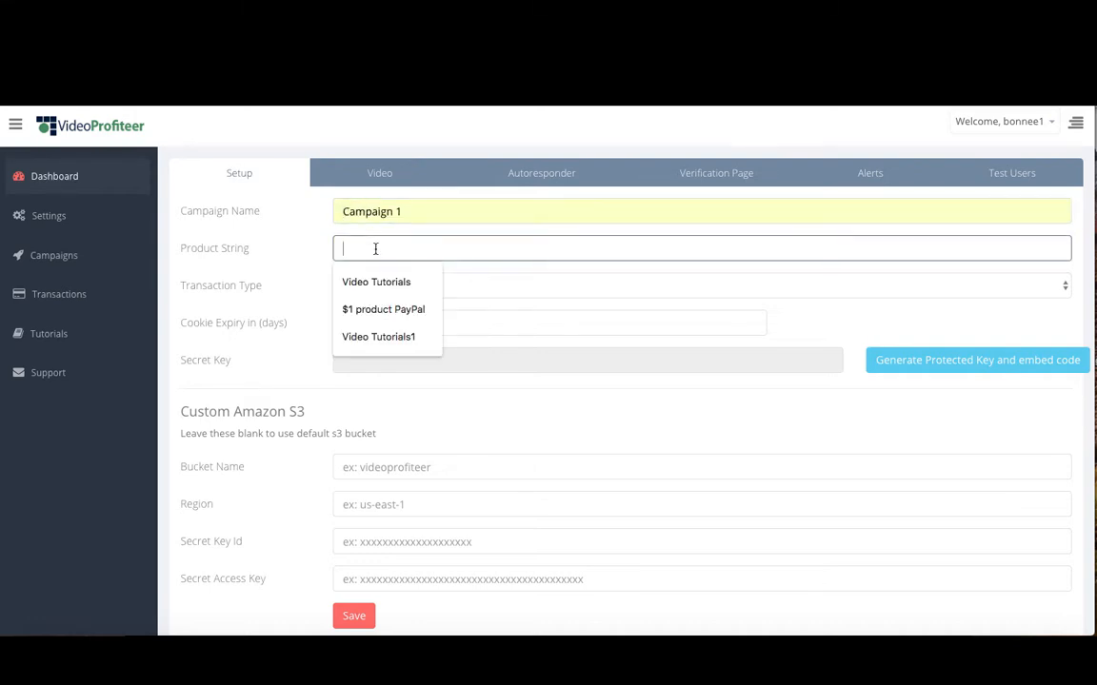
pyautogui.write('Video Tutorials1')
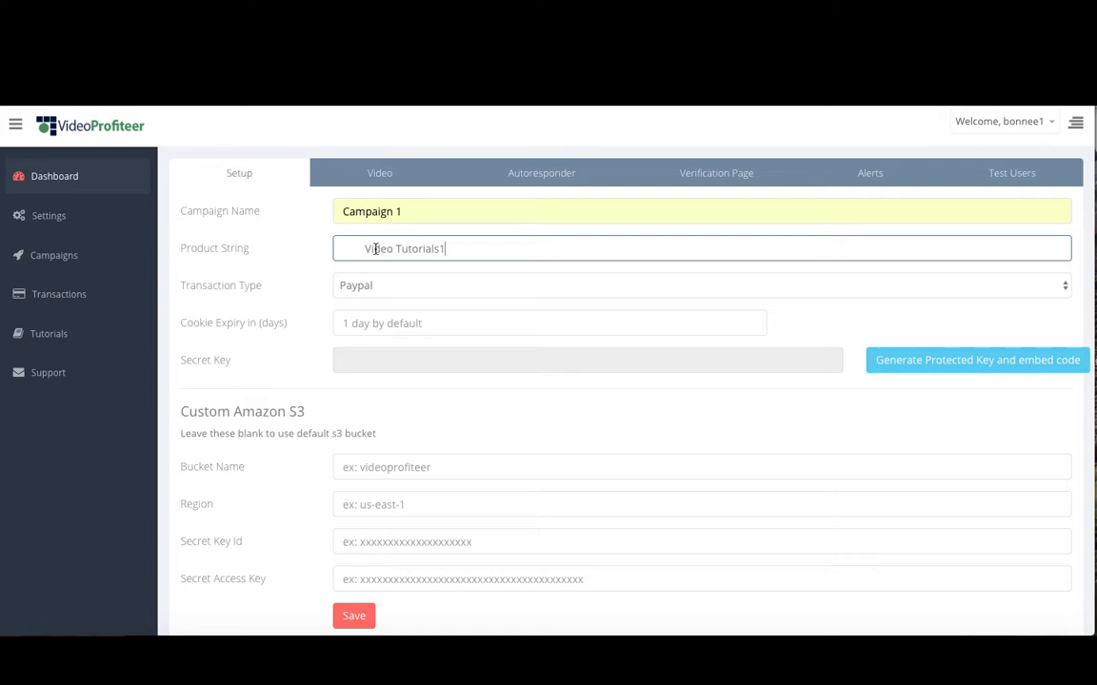
pyautogui.click(362, 248)
pyautogui.press('BackSpace')
pyautogui.moveTo(436, 249); pyautogui.dragTo(336, 249)
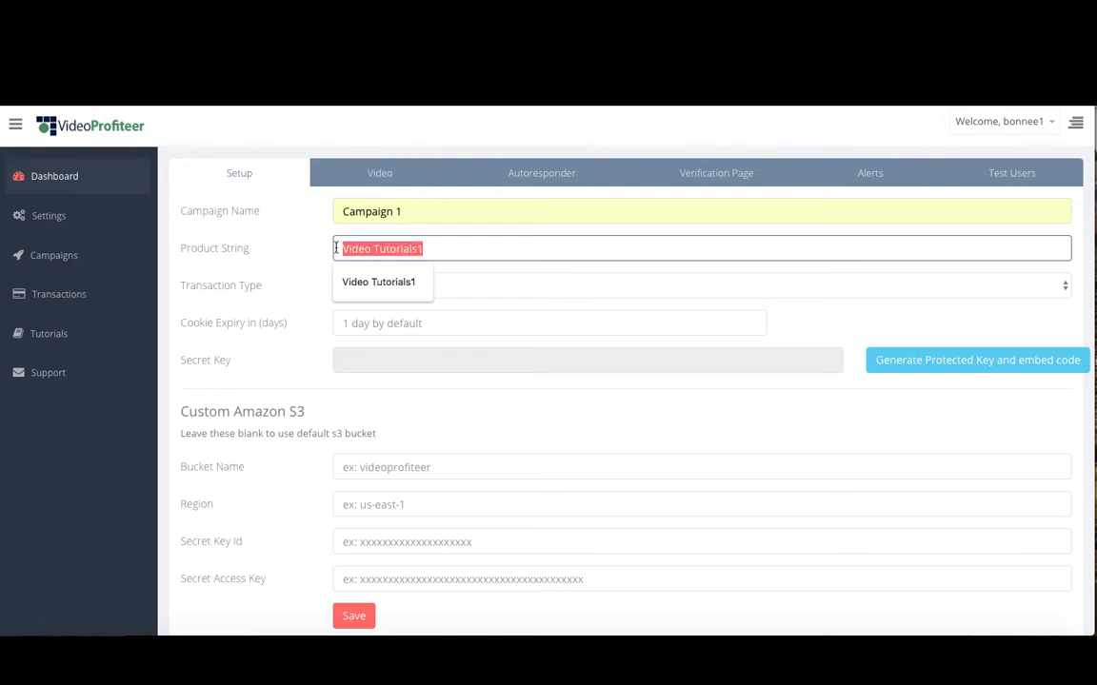
pyautogui.click(455, 249)
# Set the transaction type to JVZoo and the cookie expiry to 5 days, and save the campaign
pyautogui.click(468, 284)
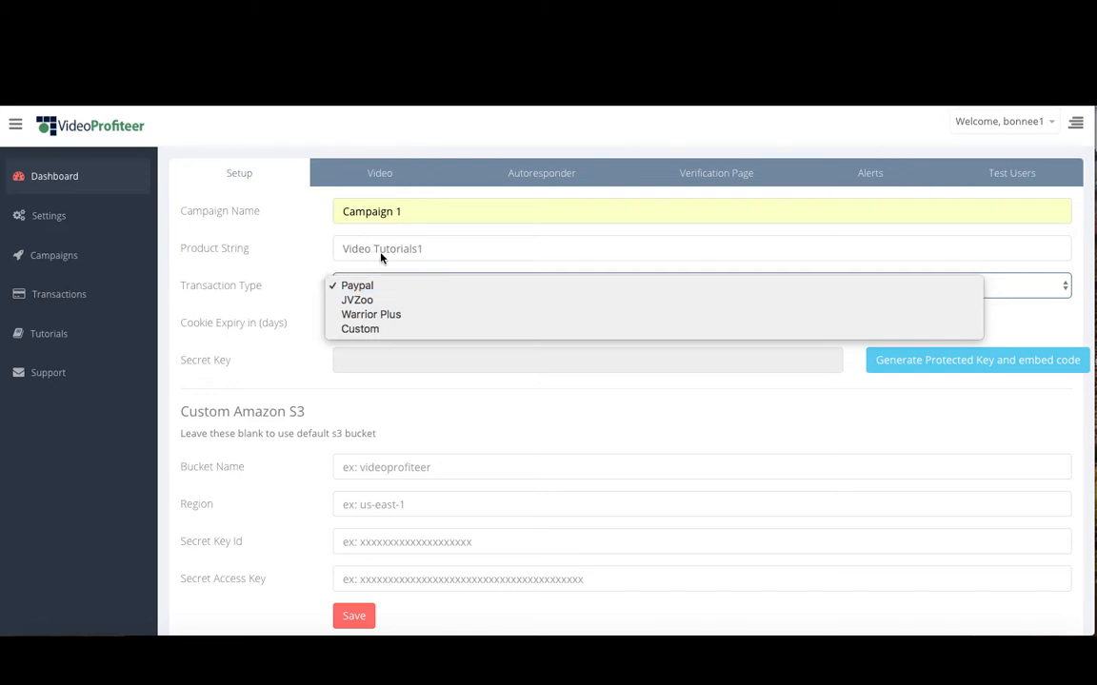
pyautogui.click(362, 304)
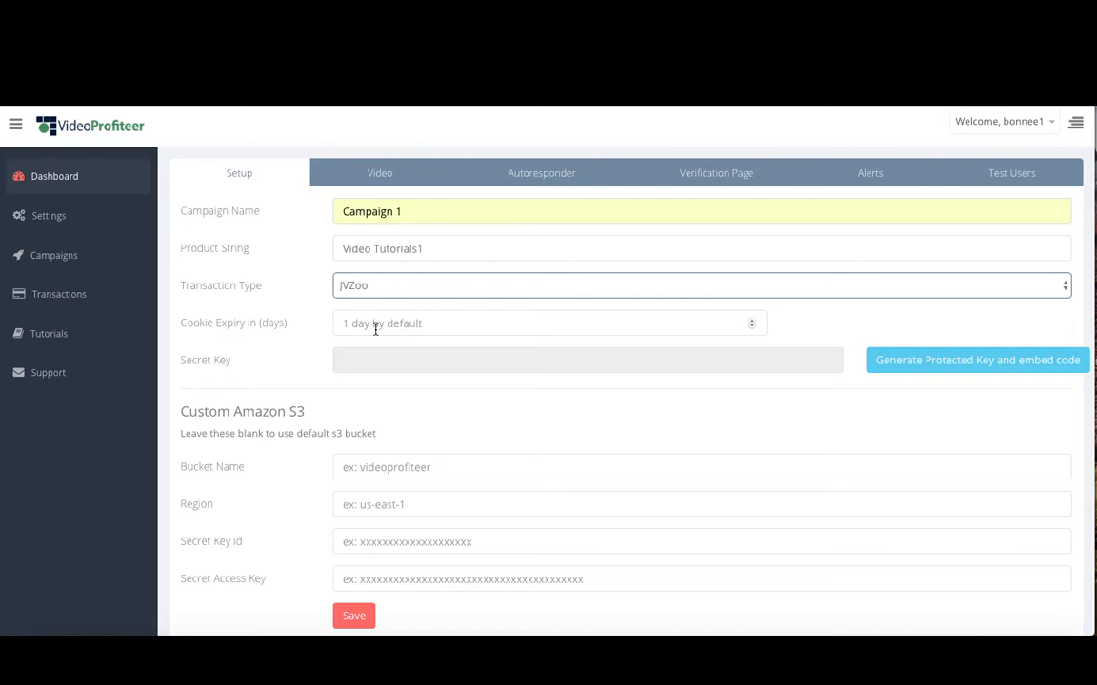
pyautogui.click(375, 325)
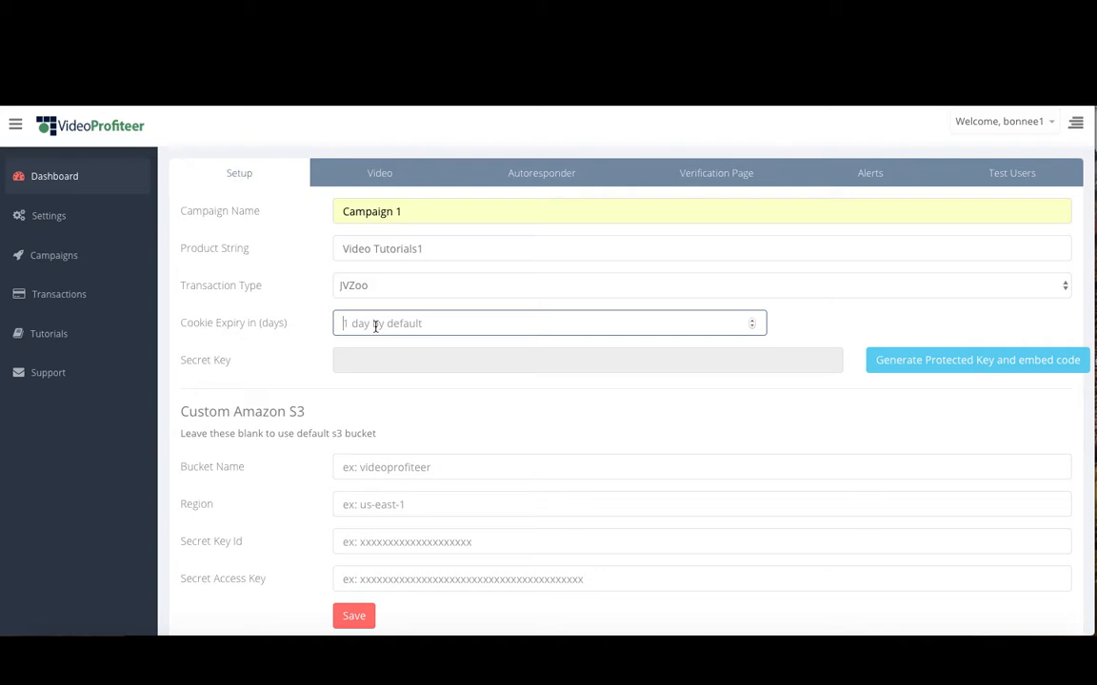
pyautogui.write('1000')
pyautogui.press('BackSpace')
pyautogui.press('BackSpace')
pyautogui.press('BackSpace')
pyautogui.press('BackSpace')
pyautogui.write('5')
pyautogui.scroll(-1, 344, 508)
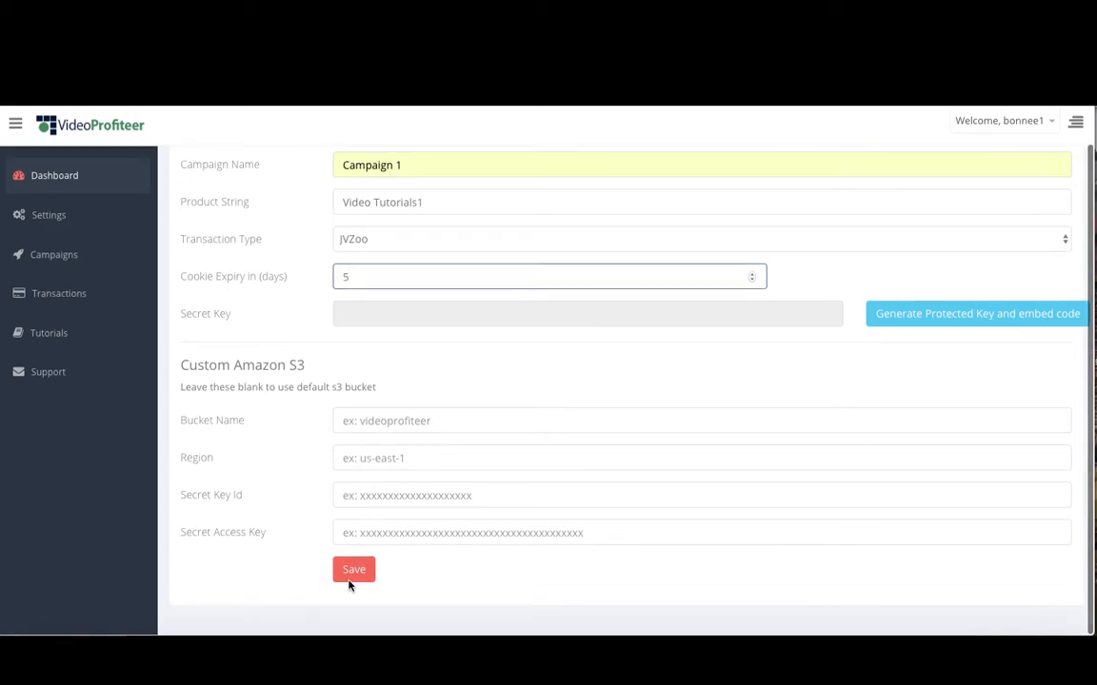
pyautogui.scroll(1, 516, 397)
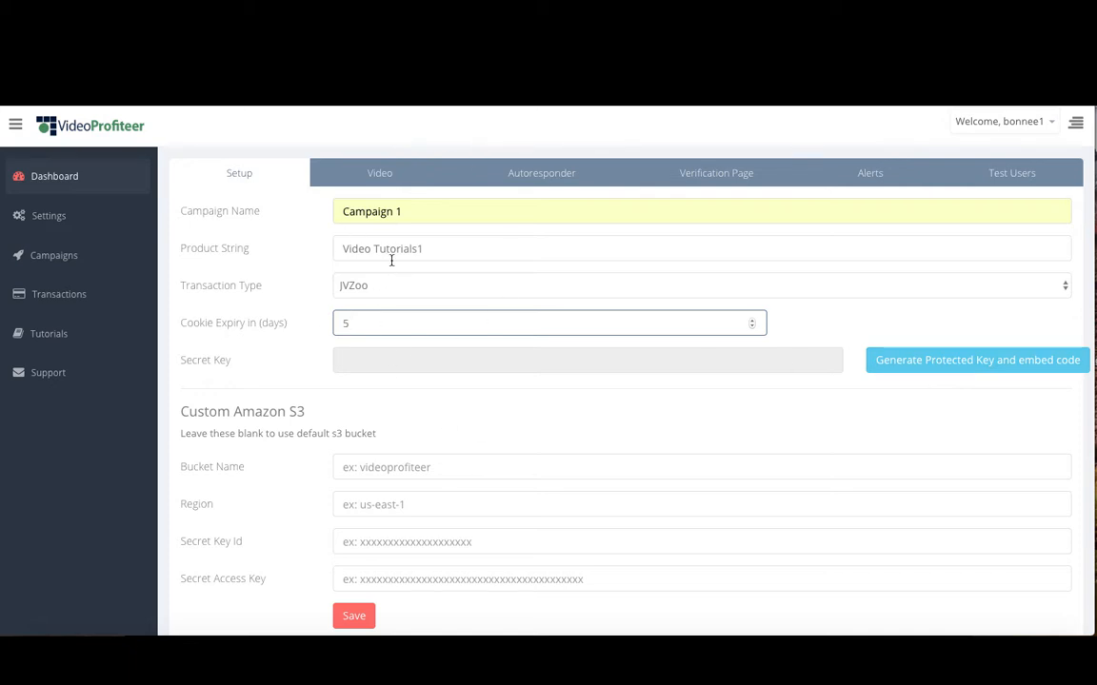
pyautogui.click(350, 617)
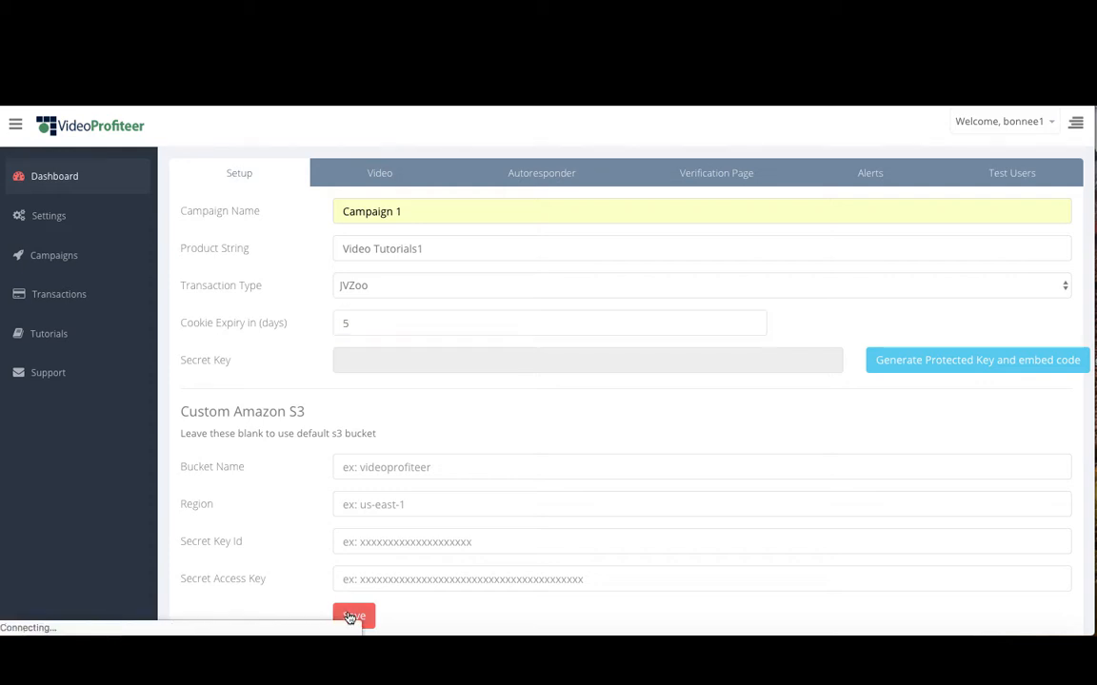
pyautogui.click(399, 290)
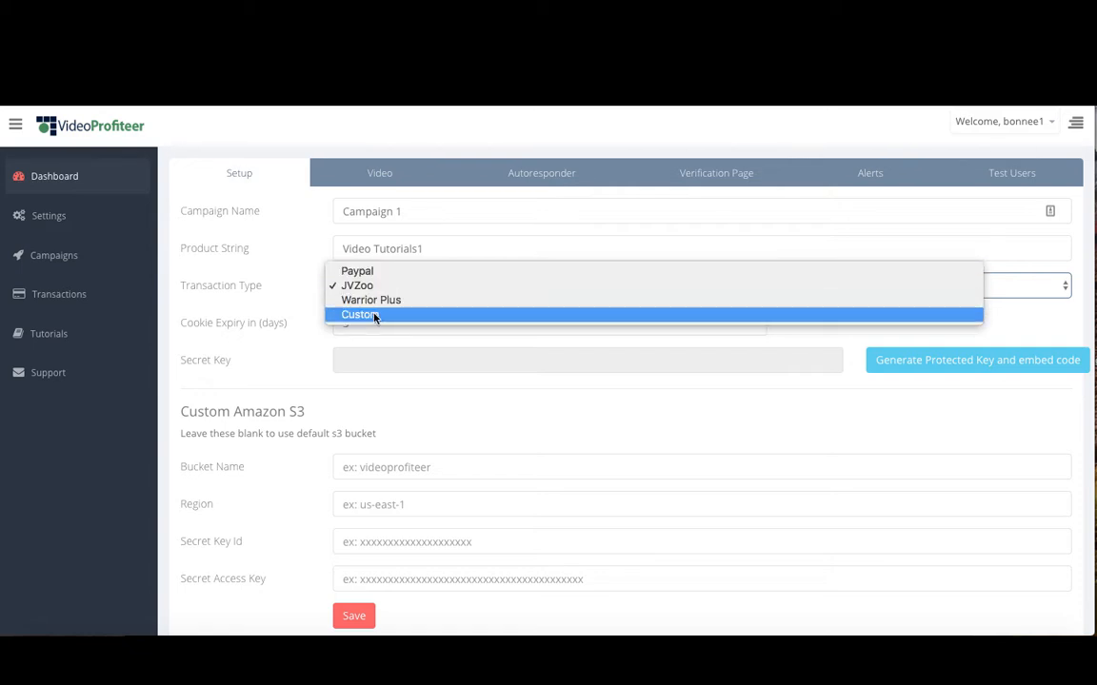
pyautogui.click(375, 314)
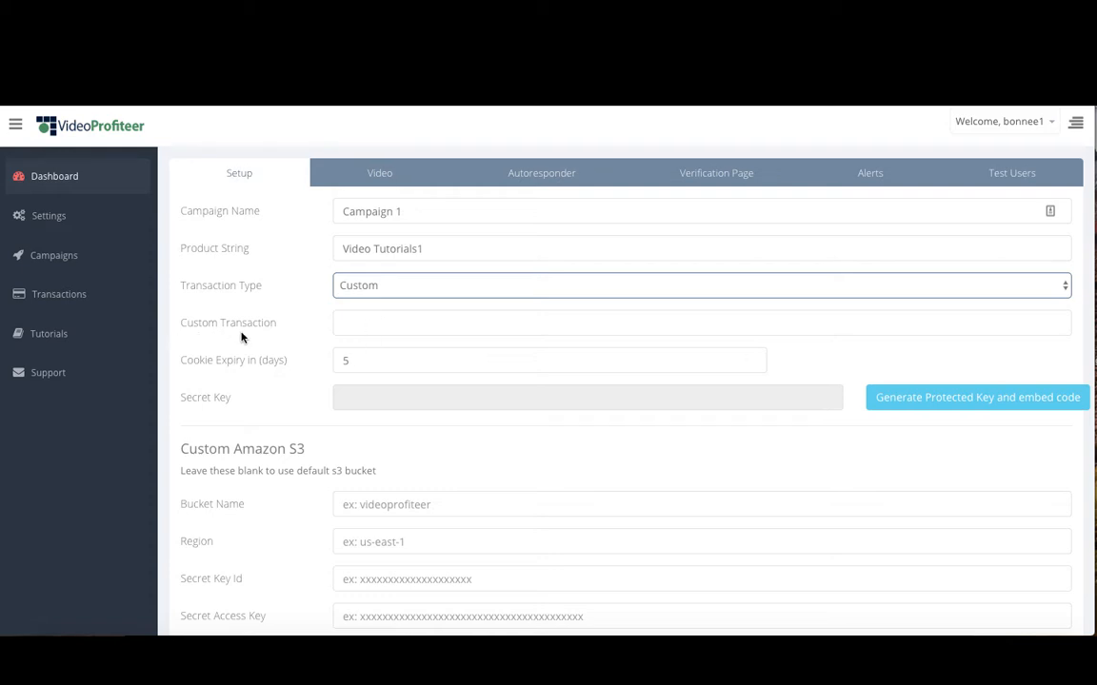
pyautogui.click(368, 320)
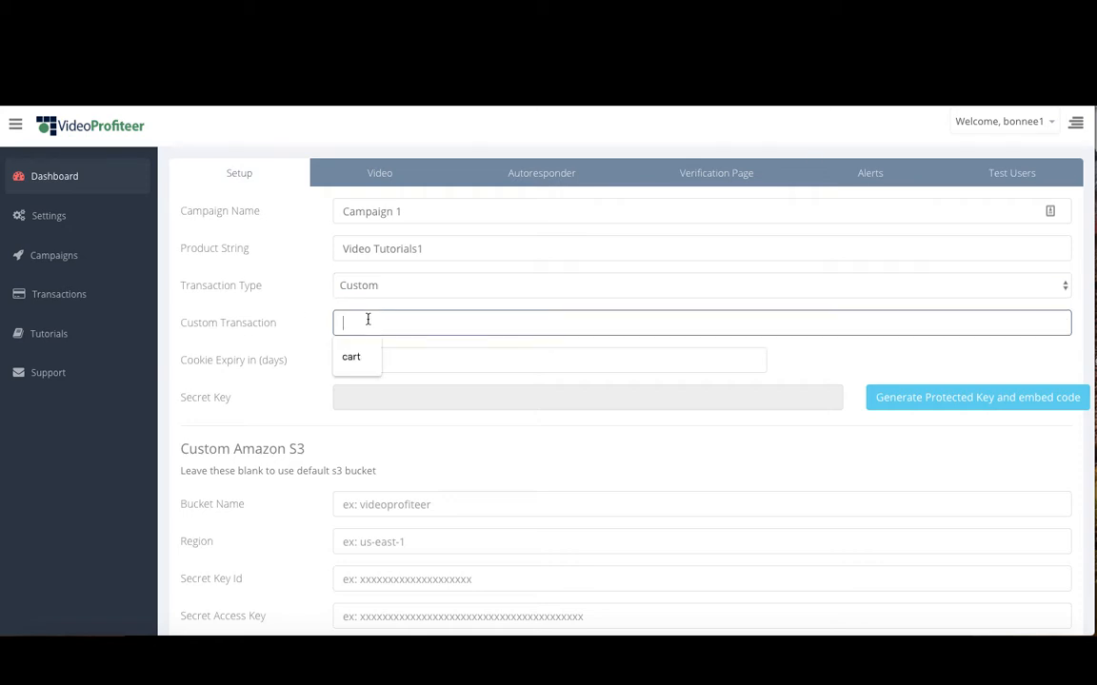
pyautogui.click(411, 288)
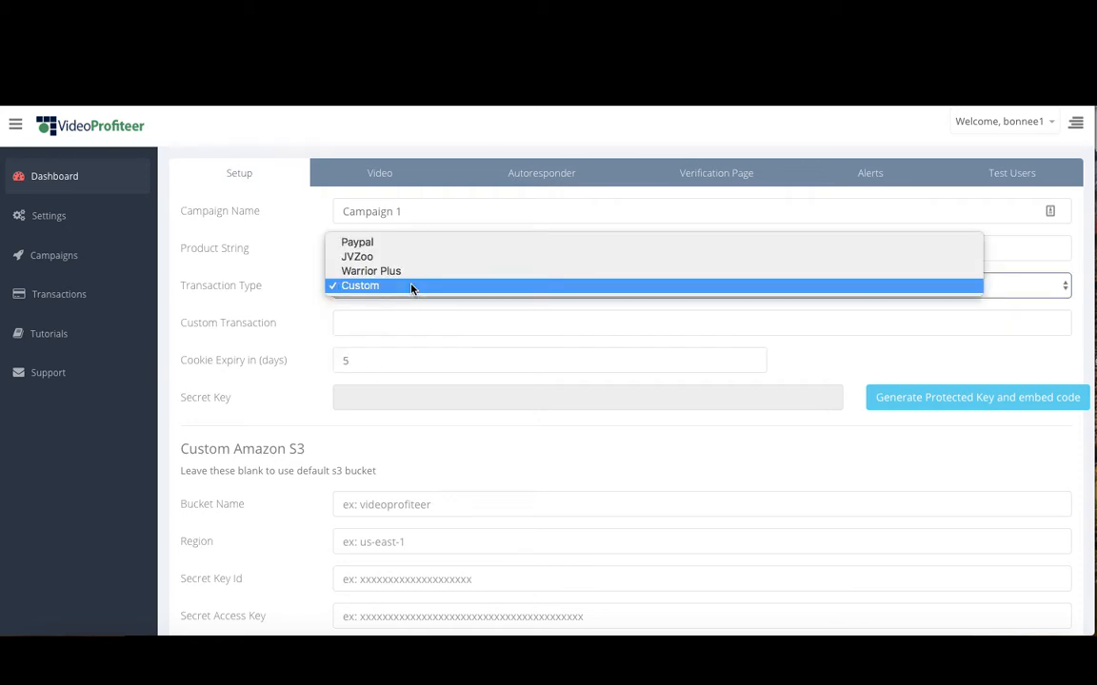
pyautogui.click(404, 287)
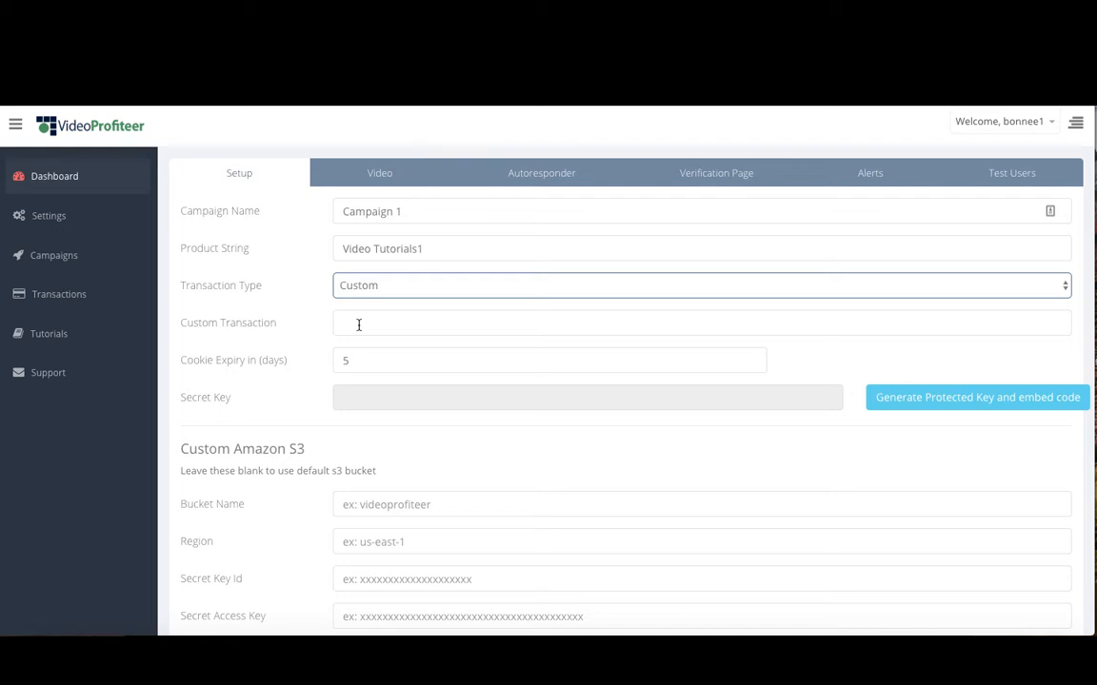
# Copy the transaction type web_accept from the third entry in the transactions list
pyautogui.click(57, 309)
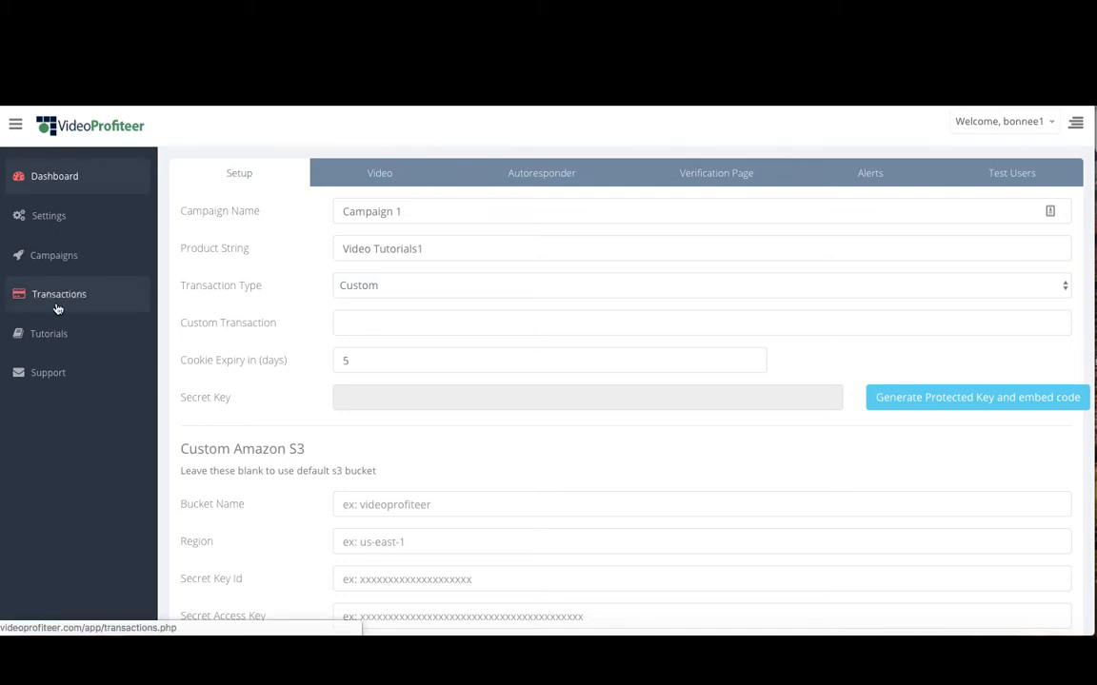
pyautogui.scroll(-2, 300, 408)
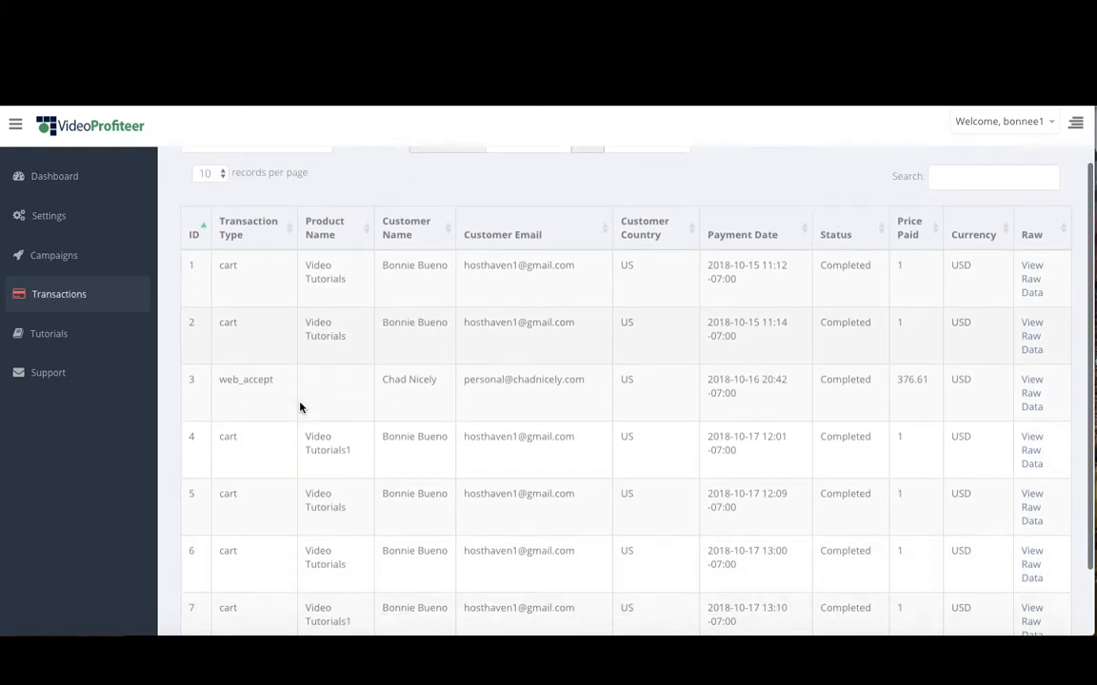
pyautogui.scroll(-1, 300, 407)
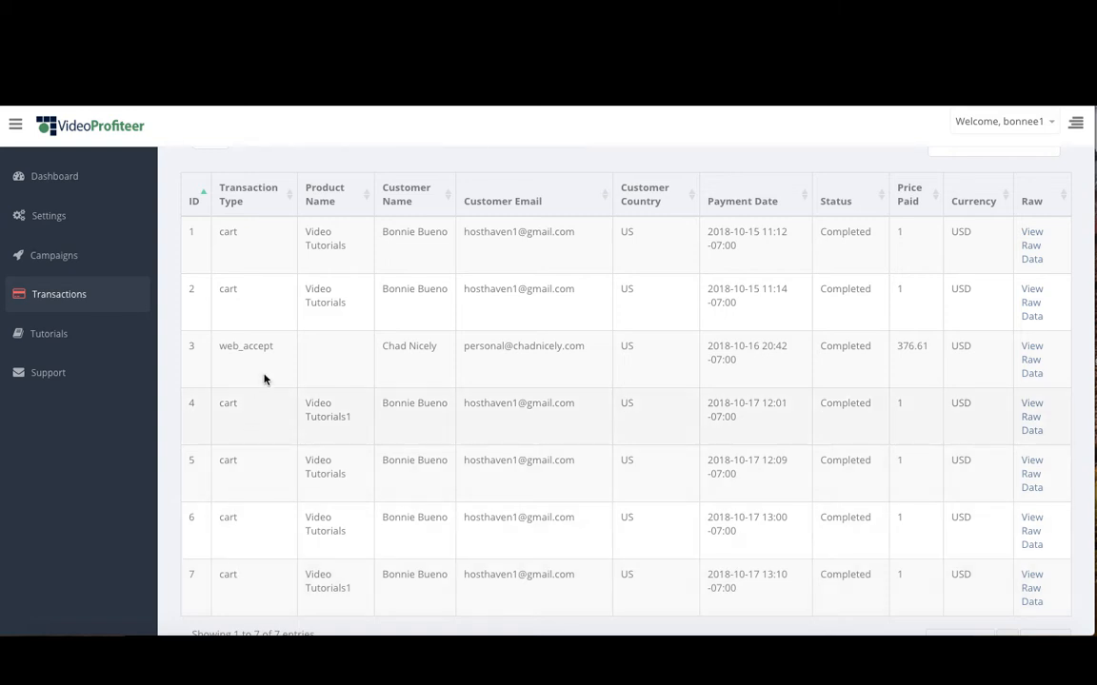
pyautogui.moveTo(273, 346); pyautogui.dragTo(210, 353)
pyautogui.hotkey('ctrl', 'c')
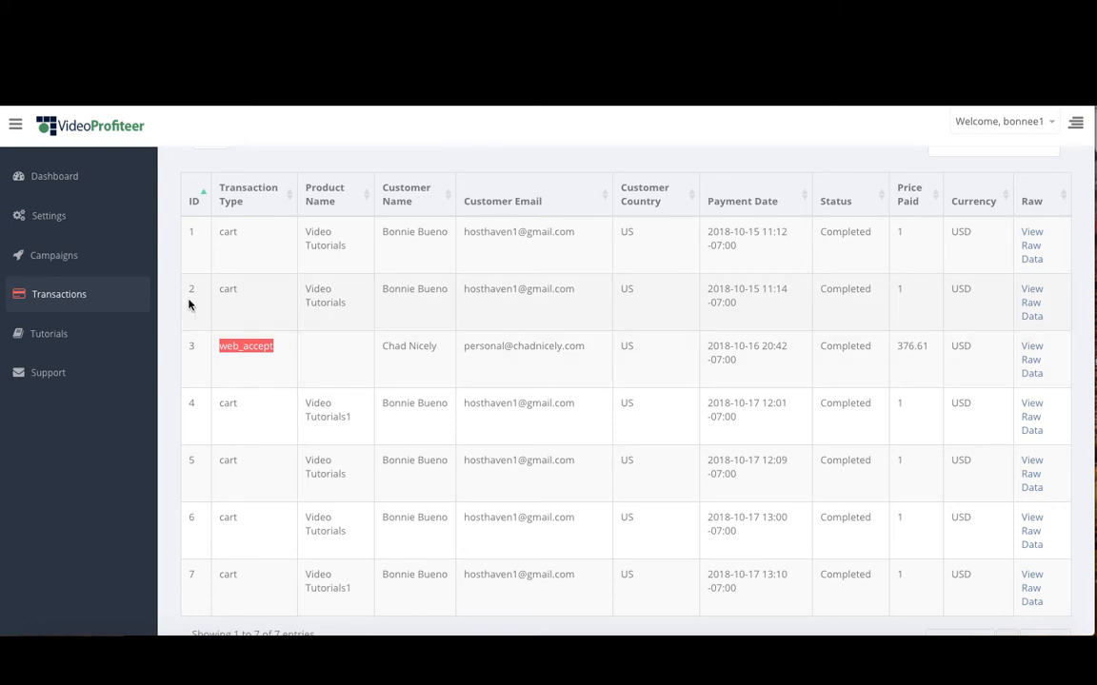
# Open Campaign 1 for editing and change its transaction type to Custom
pyautogui.click(47, 264)
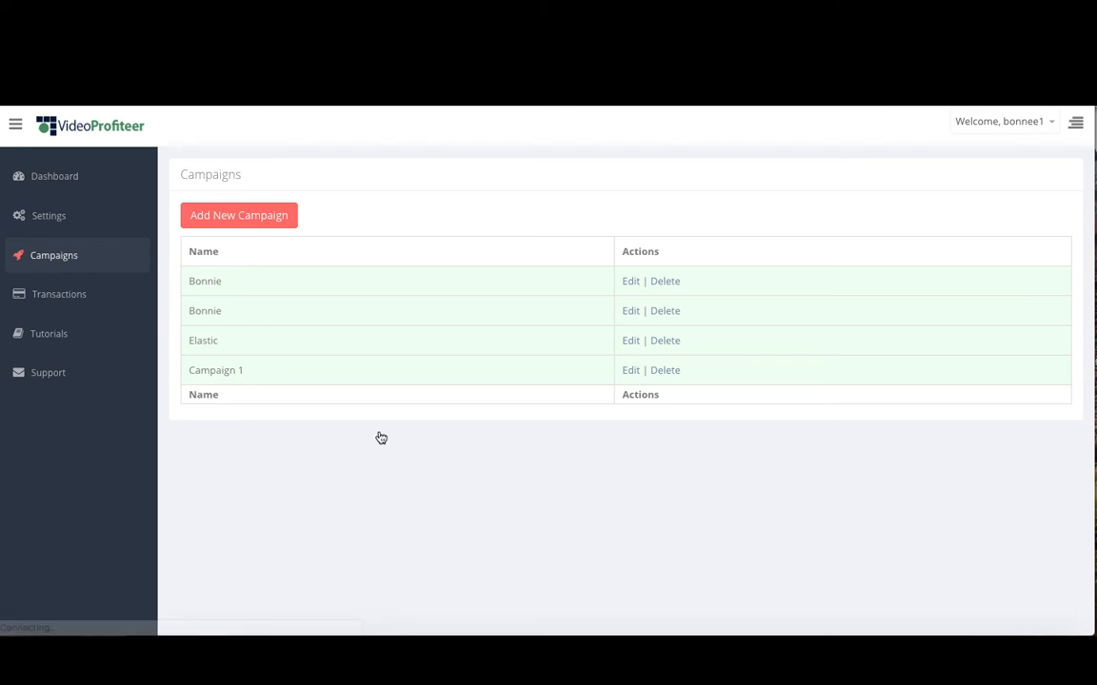
pyautogui.click(631, 373)
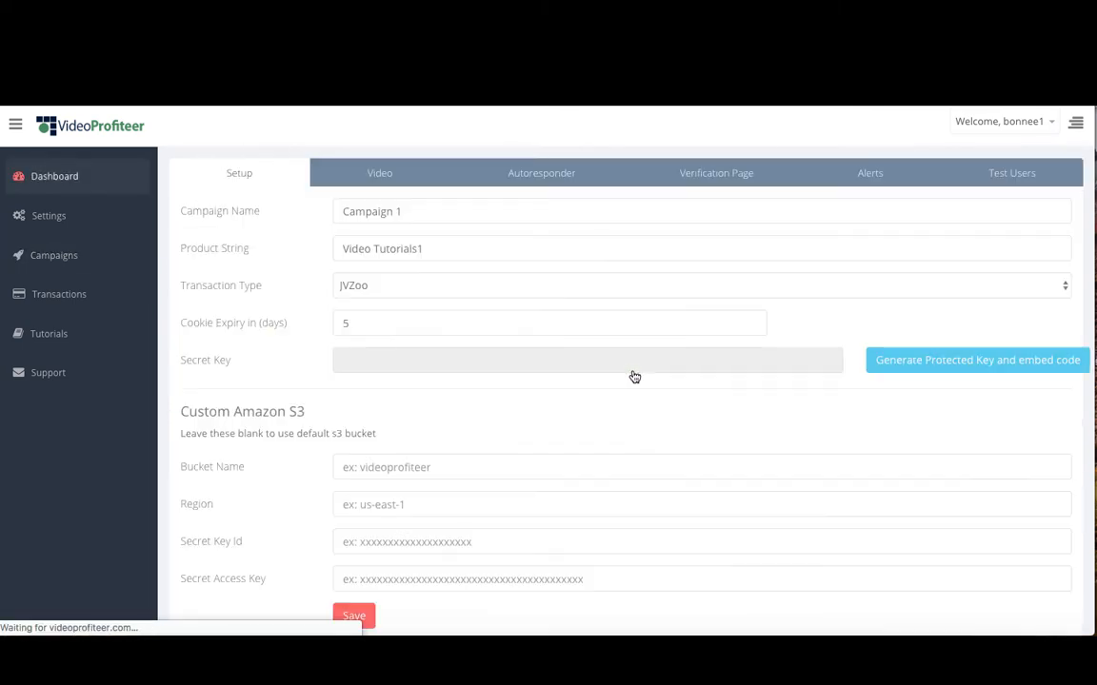
pyautogui.click(440, 286)
pyautogui.click(423, 319)
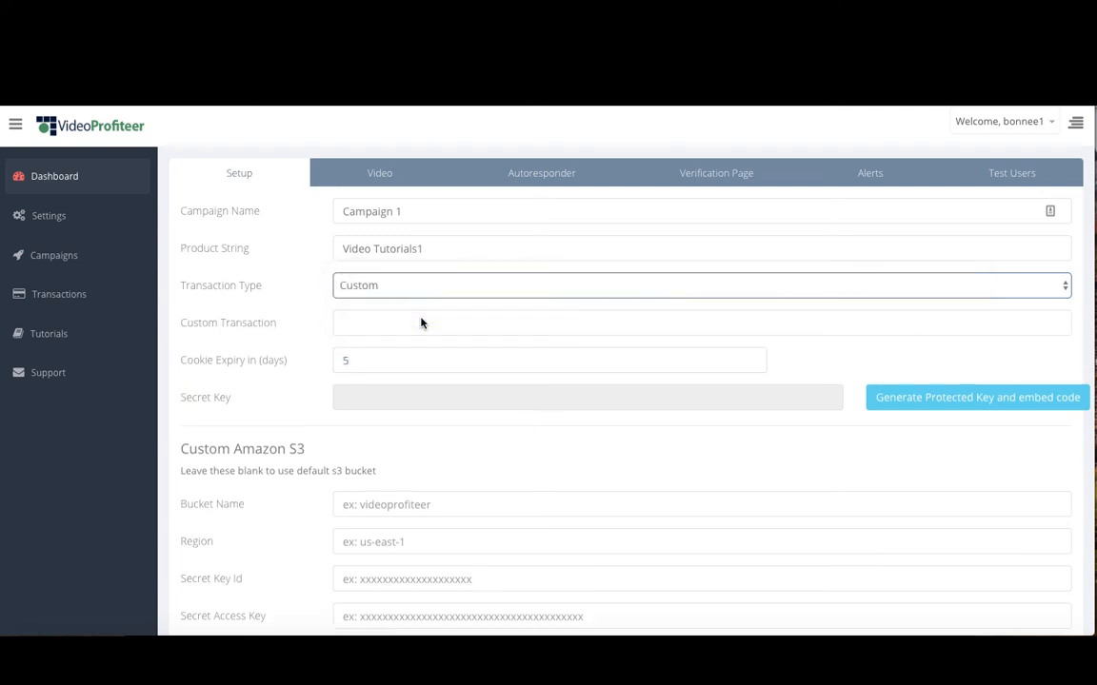
# Enter web_accept as the custom transaction, clear the product string, and save the campaign
pyautogui.click(386, 323)
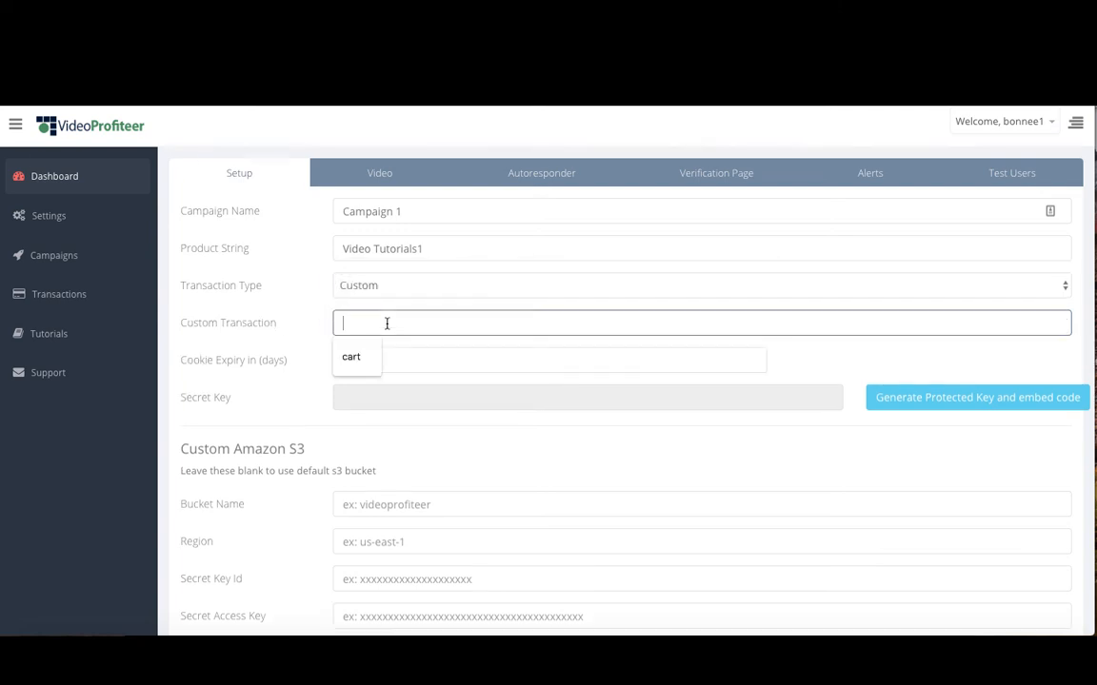
pyautogui.hotkey('ctrl', 'v')
pyautogui.press('BackSpace')
pyautogui.scroll(-2, 391, 514)
pyautogui.click(366, 581)
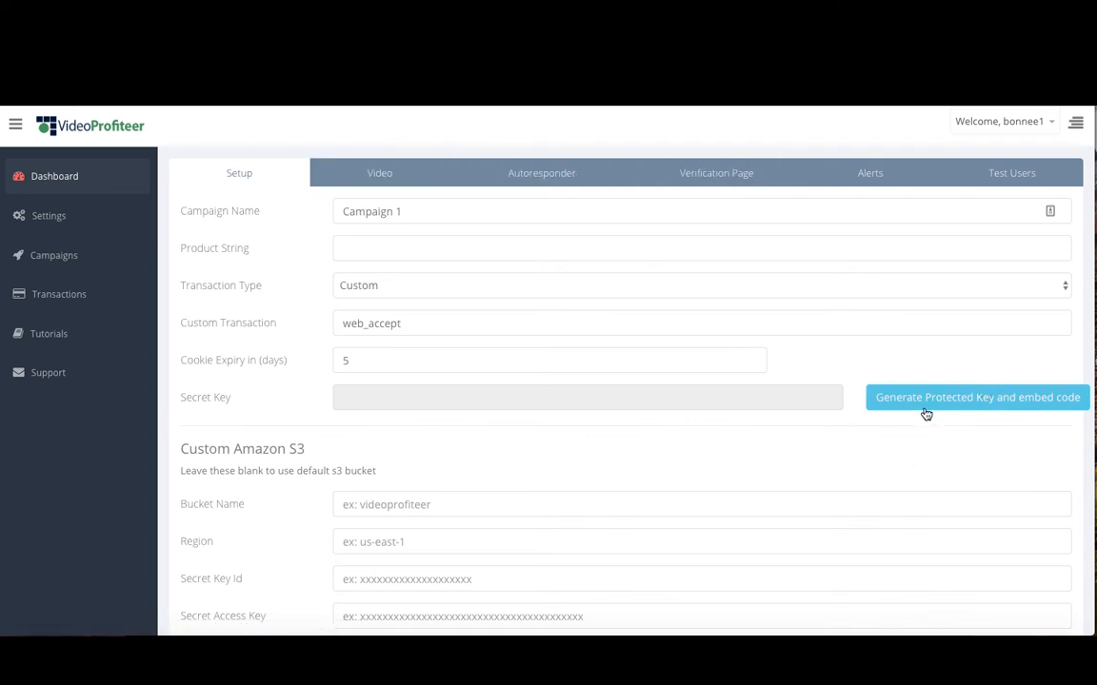
pyautogui.scroll(-2, 526, 475)
pyautogui.scroll(2, 600, 439)
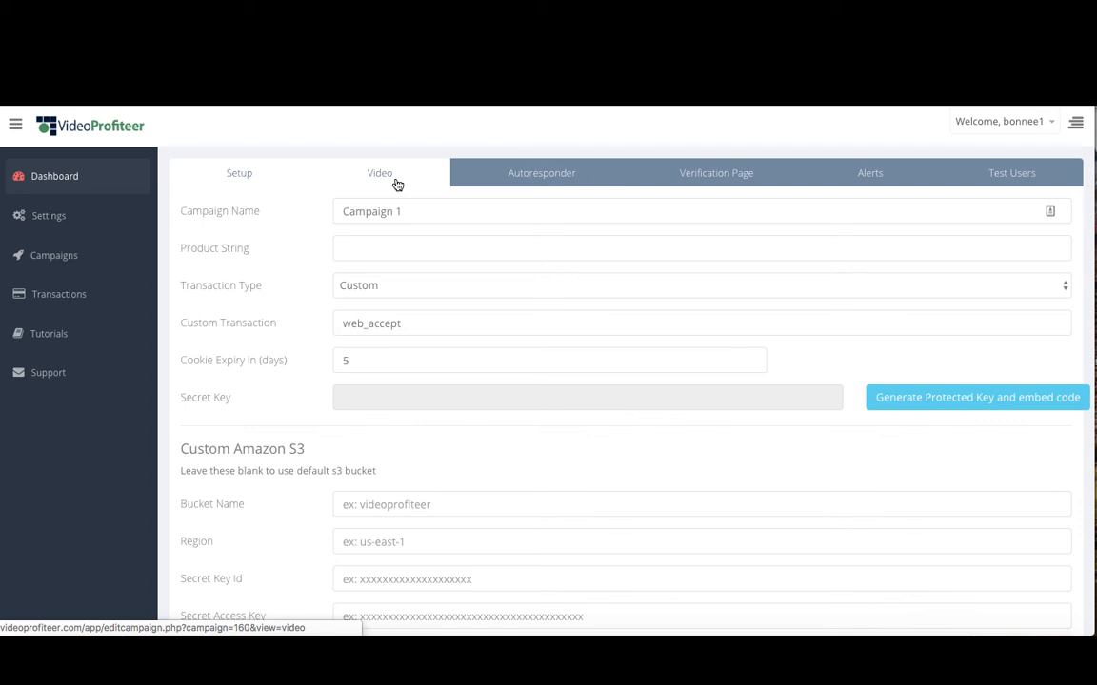
pyautogui.scroll(-2, 390, 187)
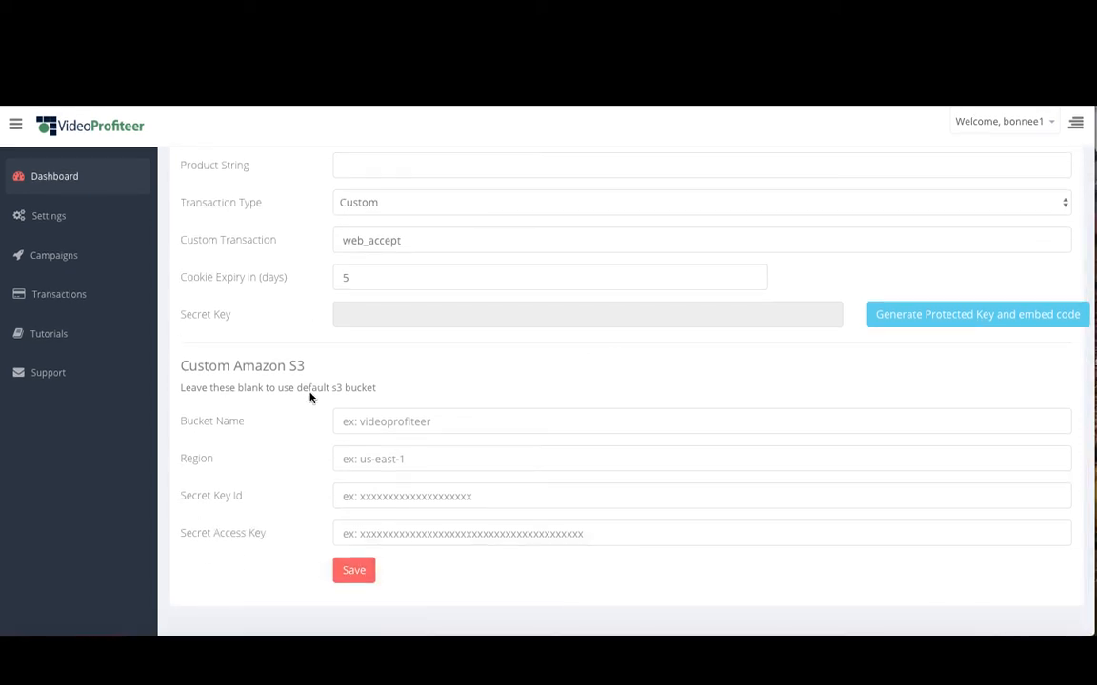